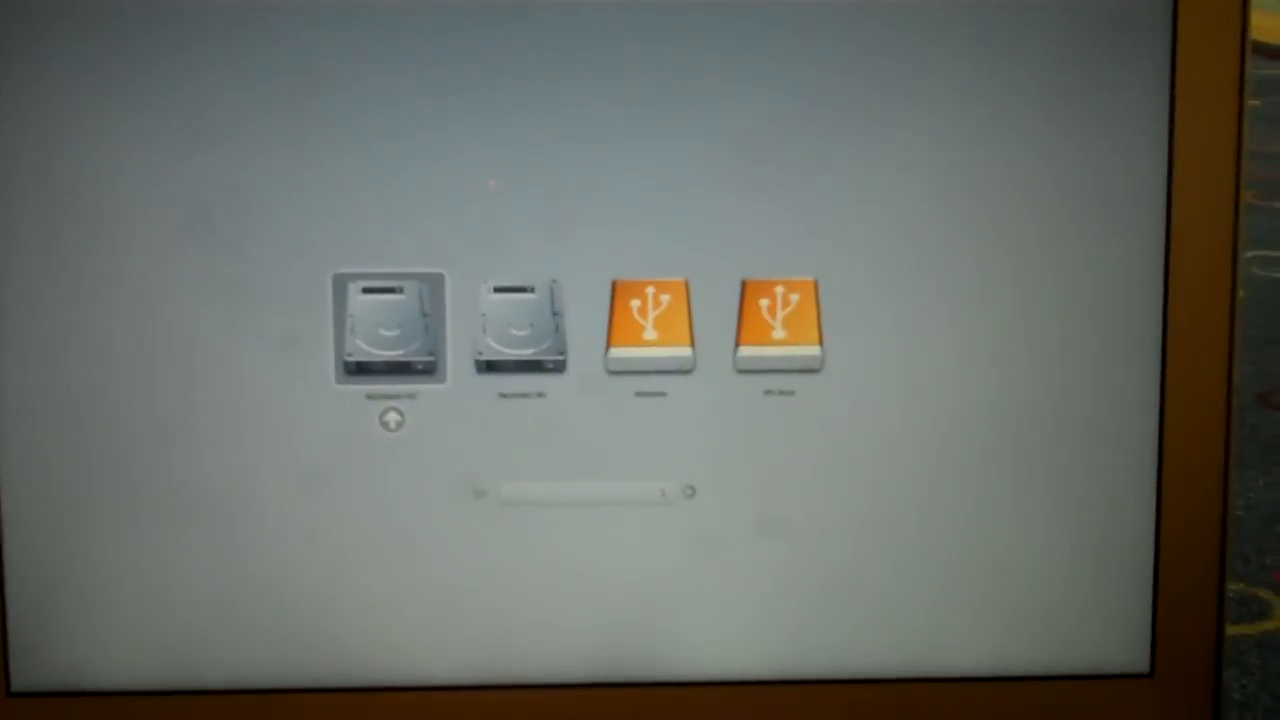
Step: Select the first orange USB drive as the startup disk in the boot picker
key("Right")
key("Right")
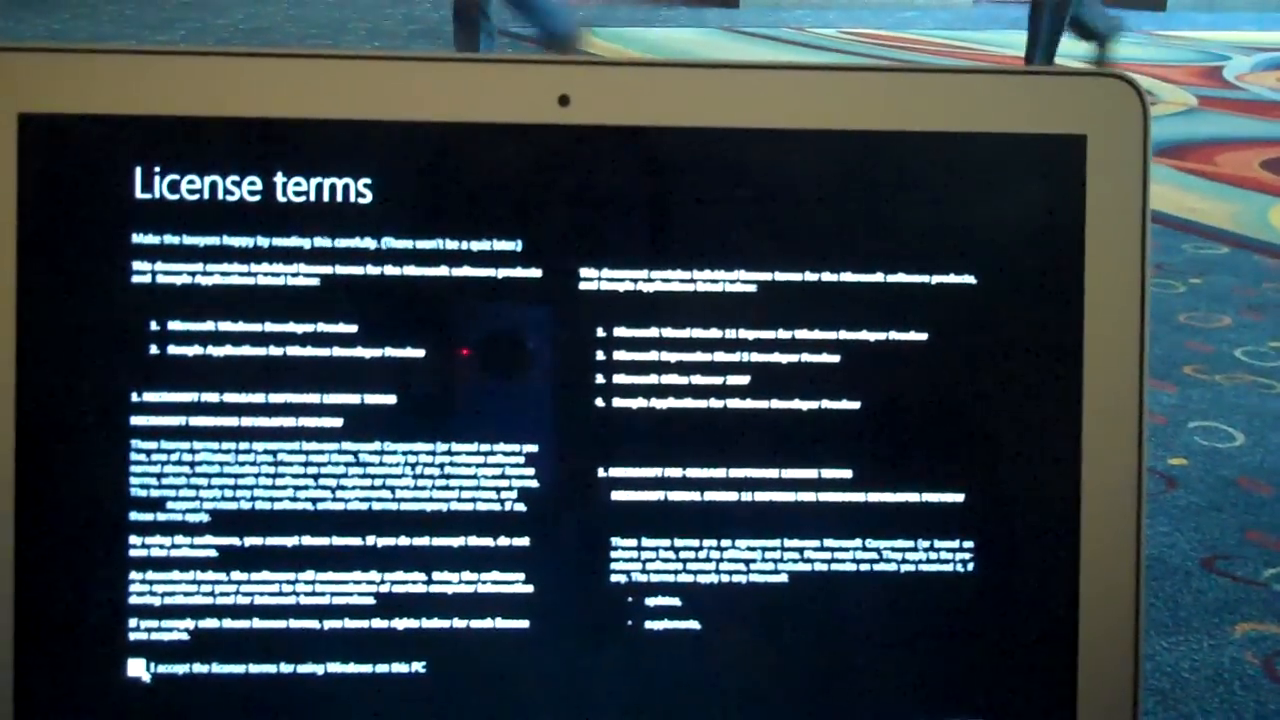
Step: Accept the Windows license terms and continue setup
left_click(134, 663)
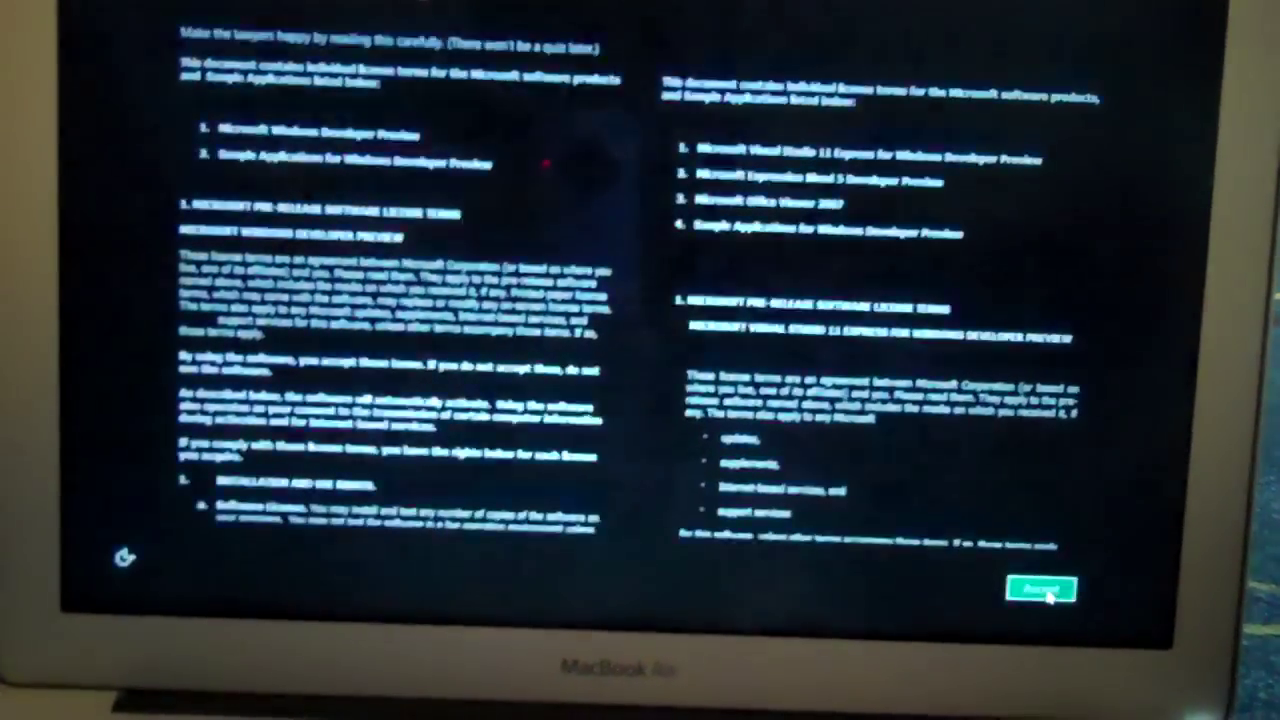
left_click(1048, 594)
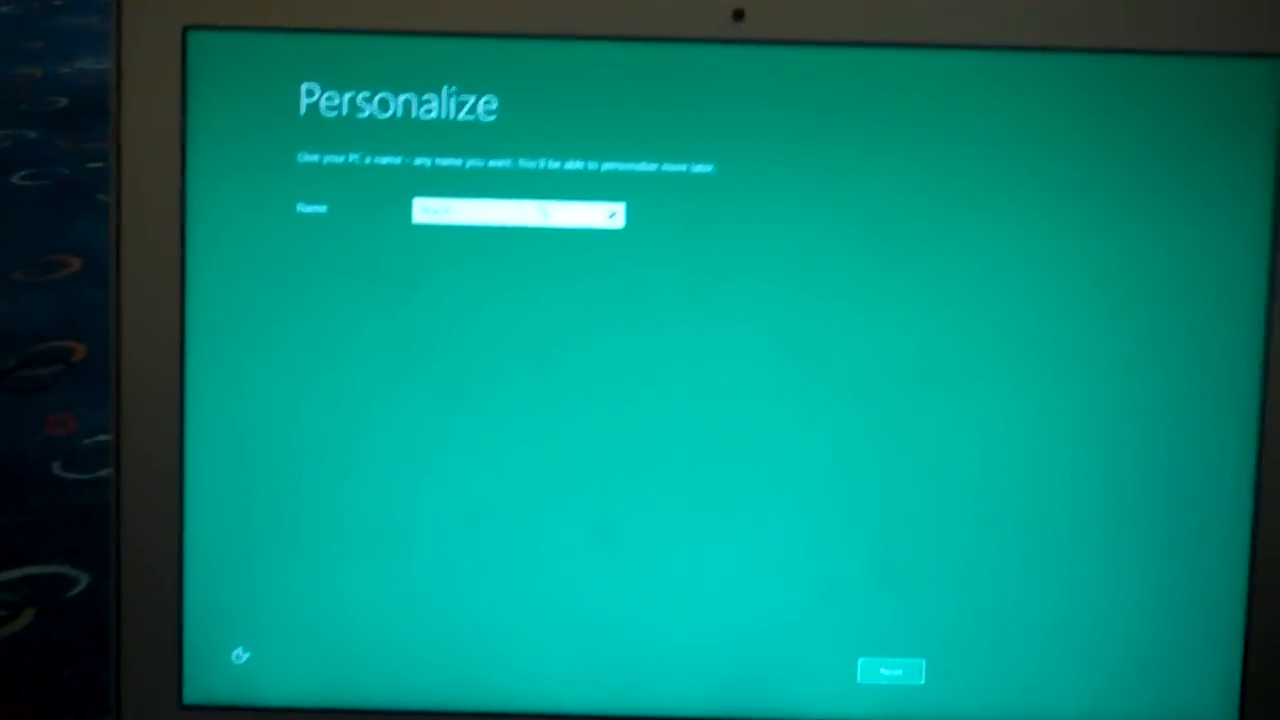
type("-")
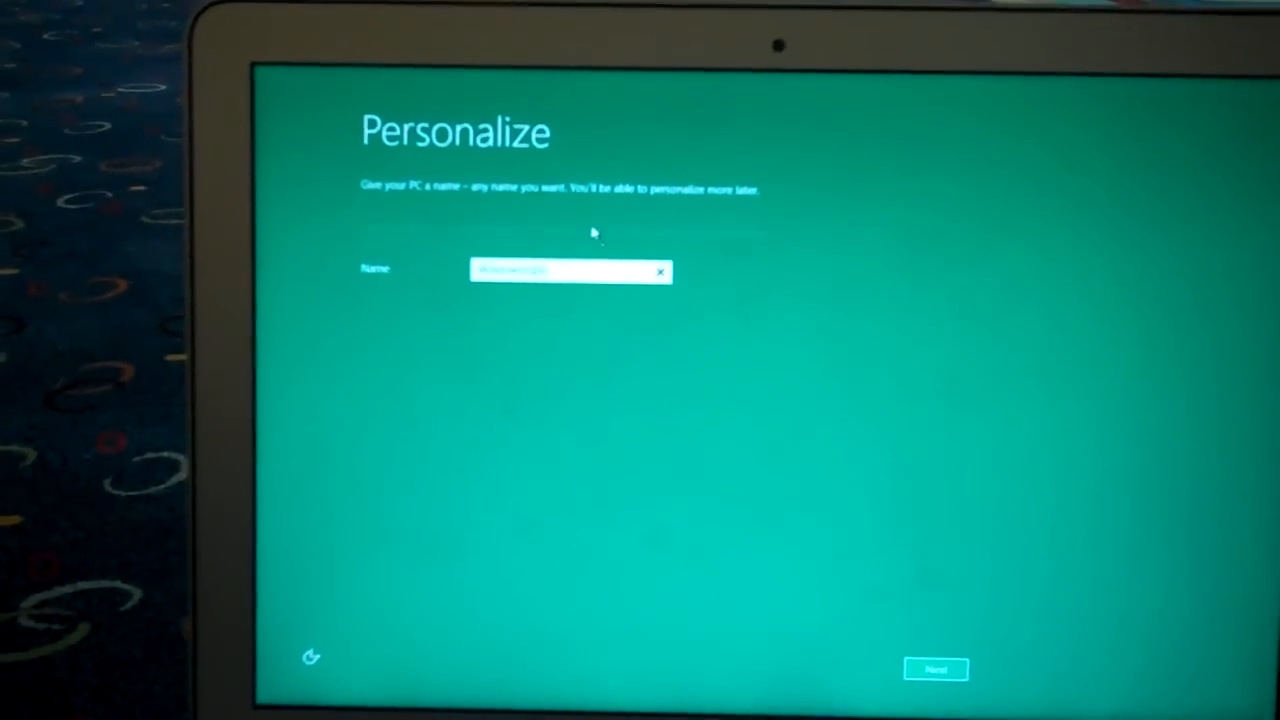
Step: Enter a PC name in the Personalize Name field
key("space")
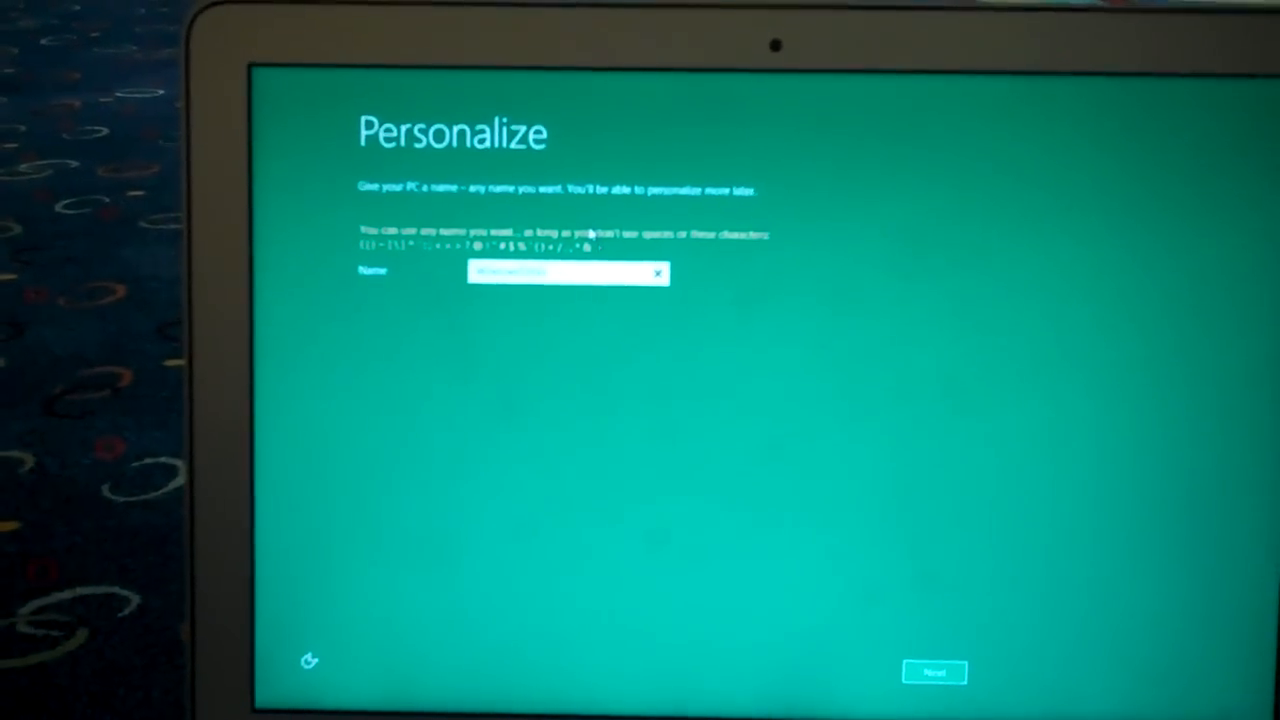
type("pc")
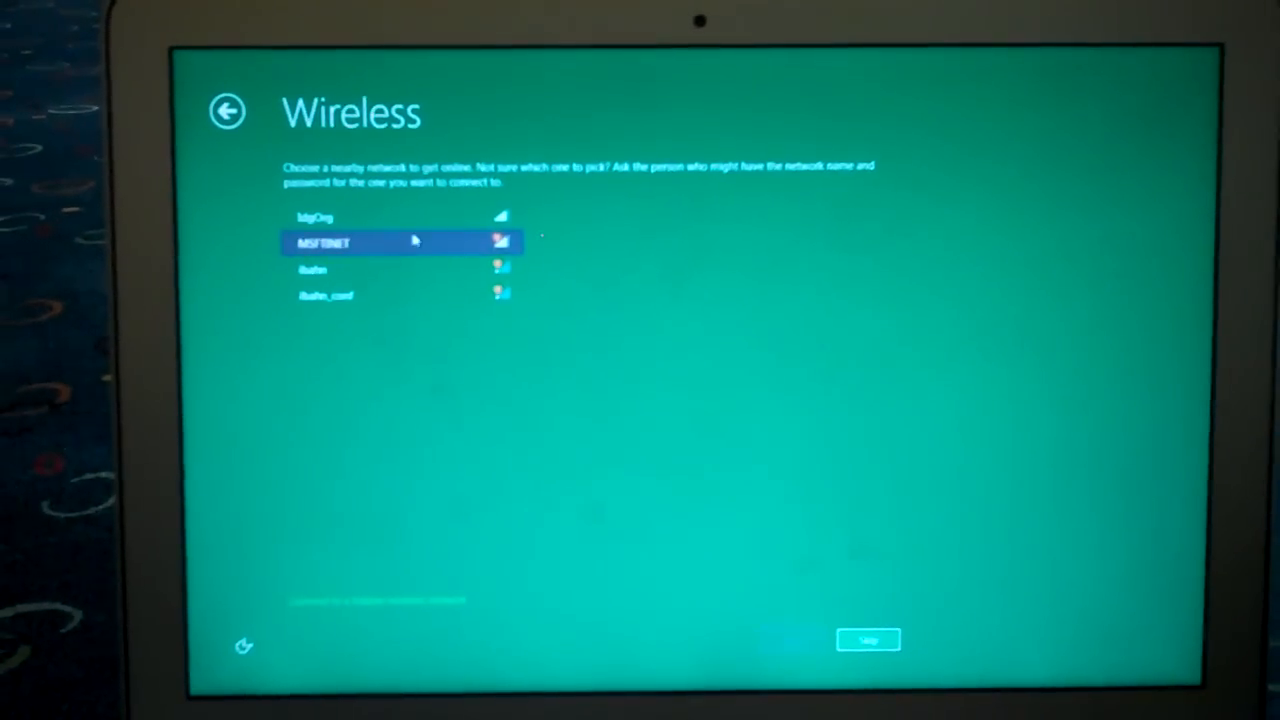
Step: Choose the MSFTNET wireless network with 'Connect automatically' enabled
left_click(421, 255)
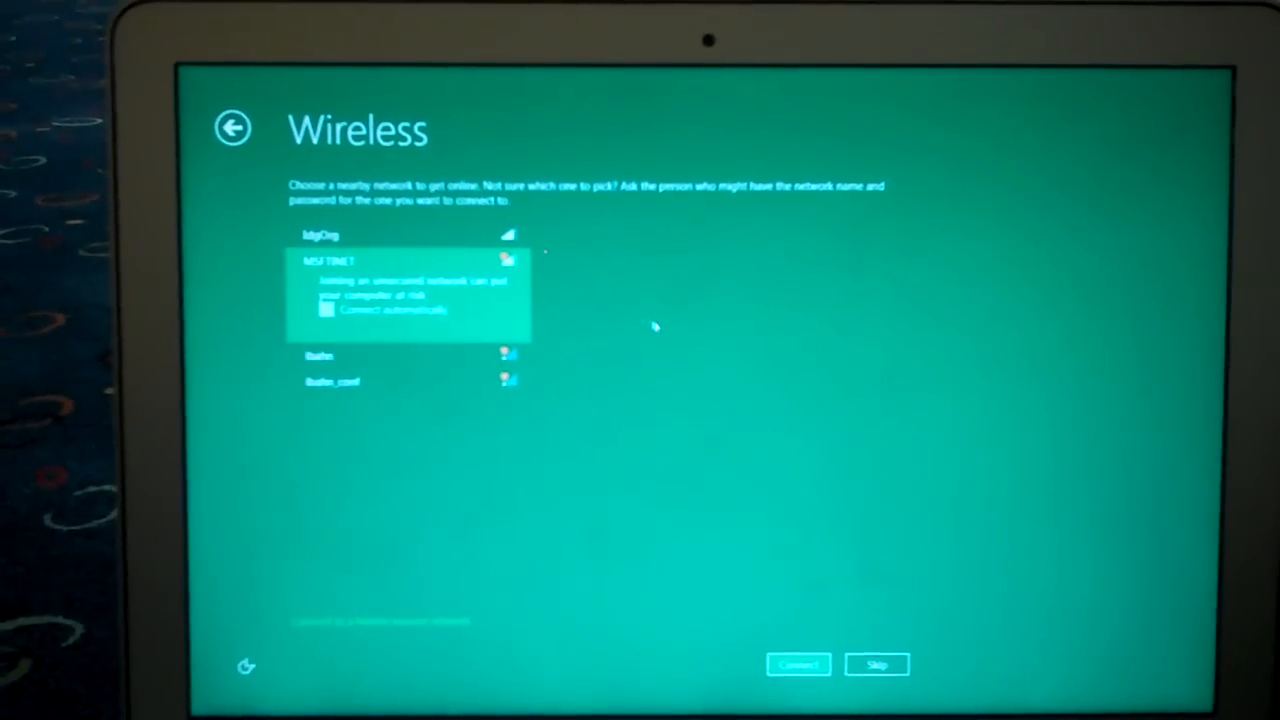
left_click(324, 313)
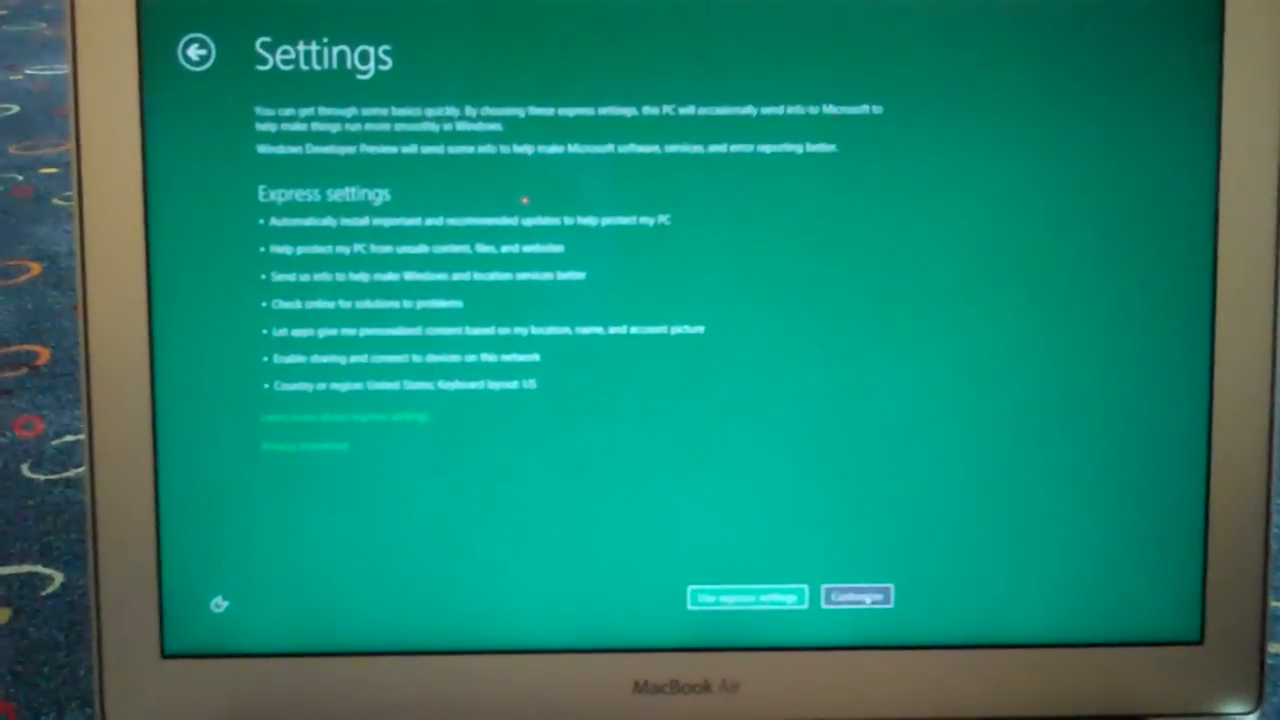
Step: Customize settings instead of express defaults and answer the network sharing question
left_click(855, 598)
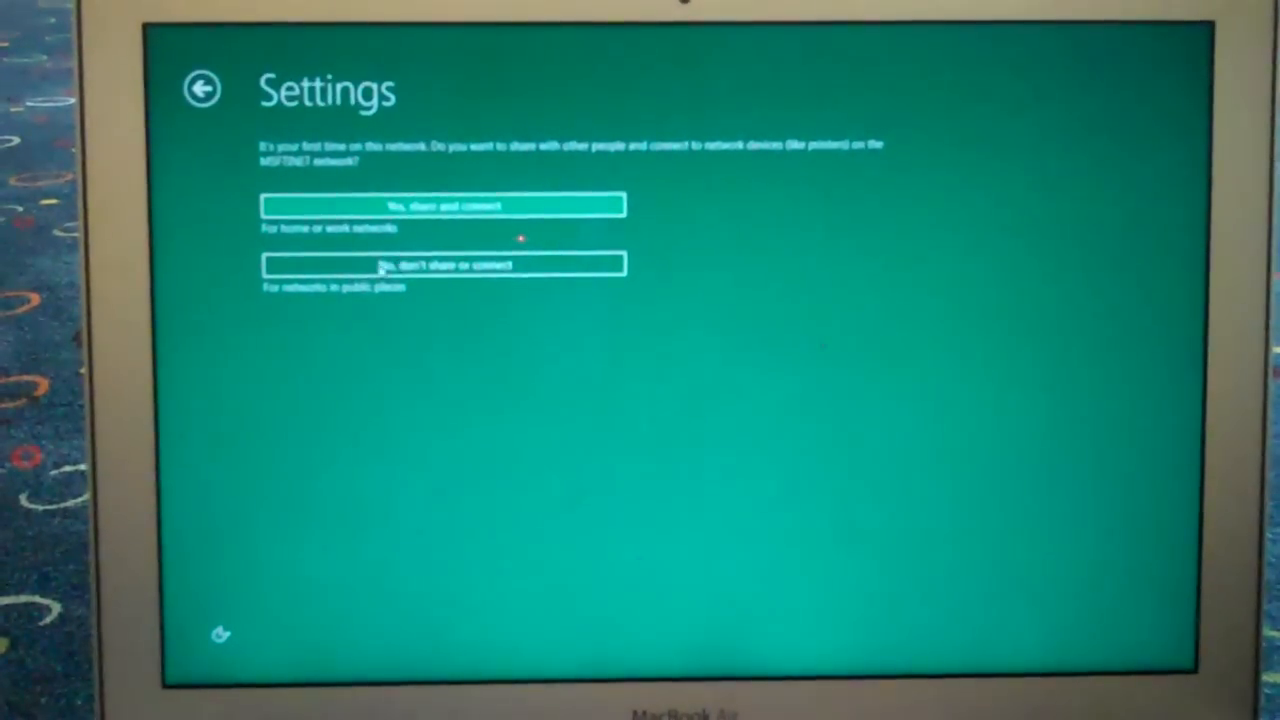
key("Return")
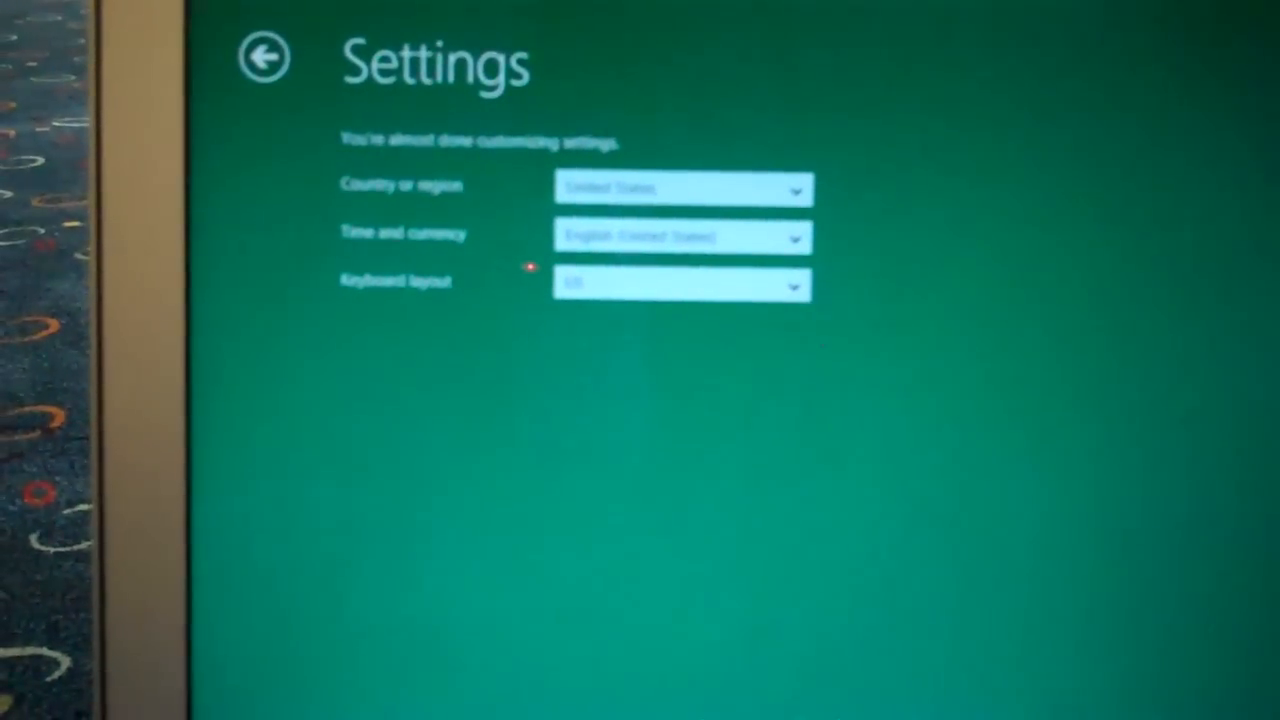
Step: Keep United States region and US keyboard and continue to the Log on step
key("Return")
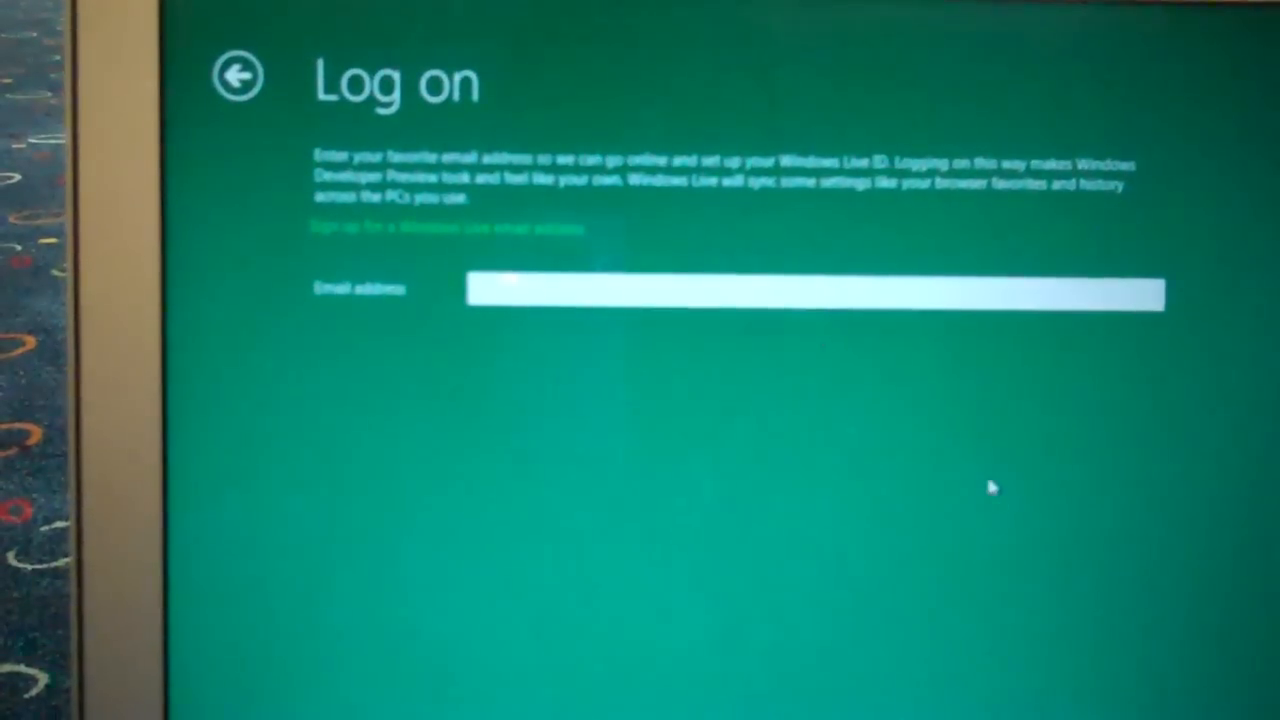
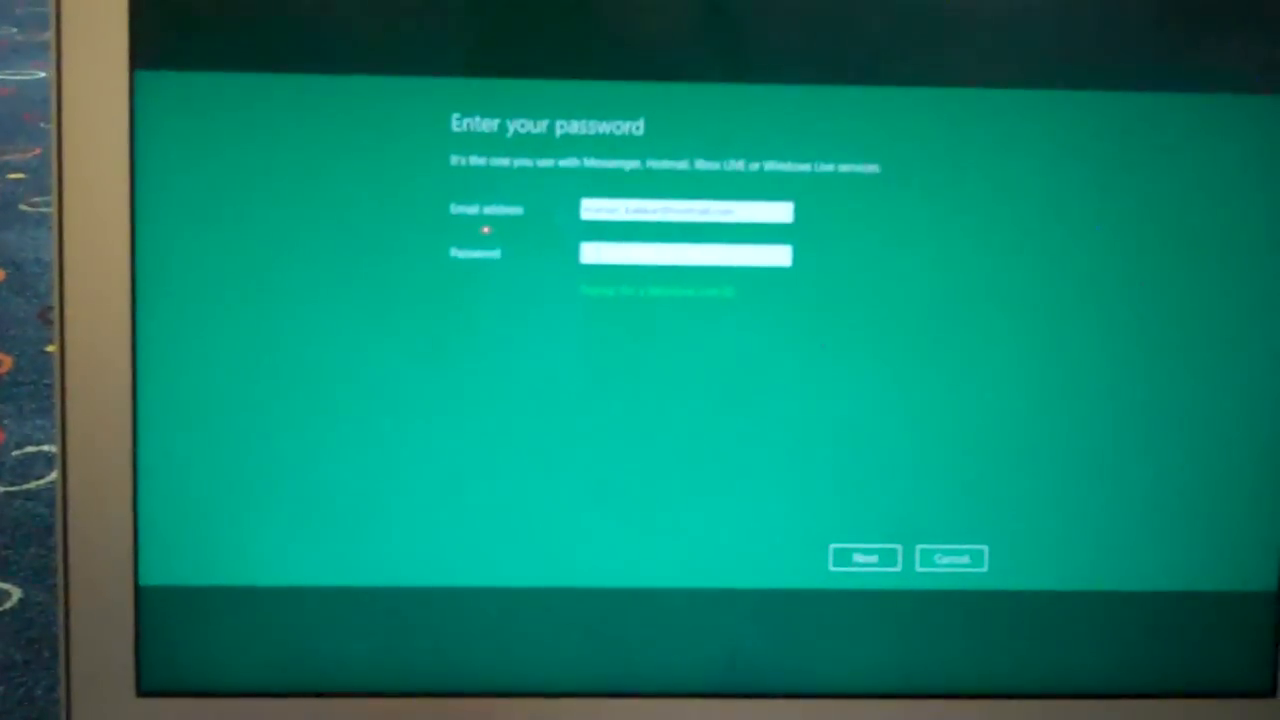
type("•••")
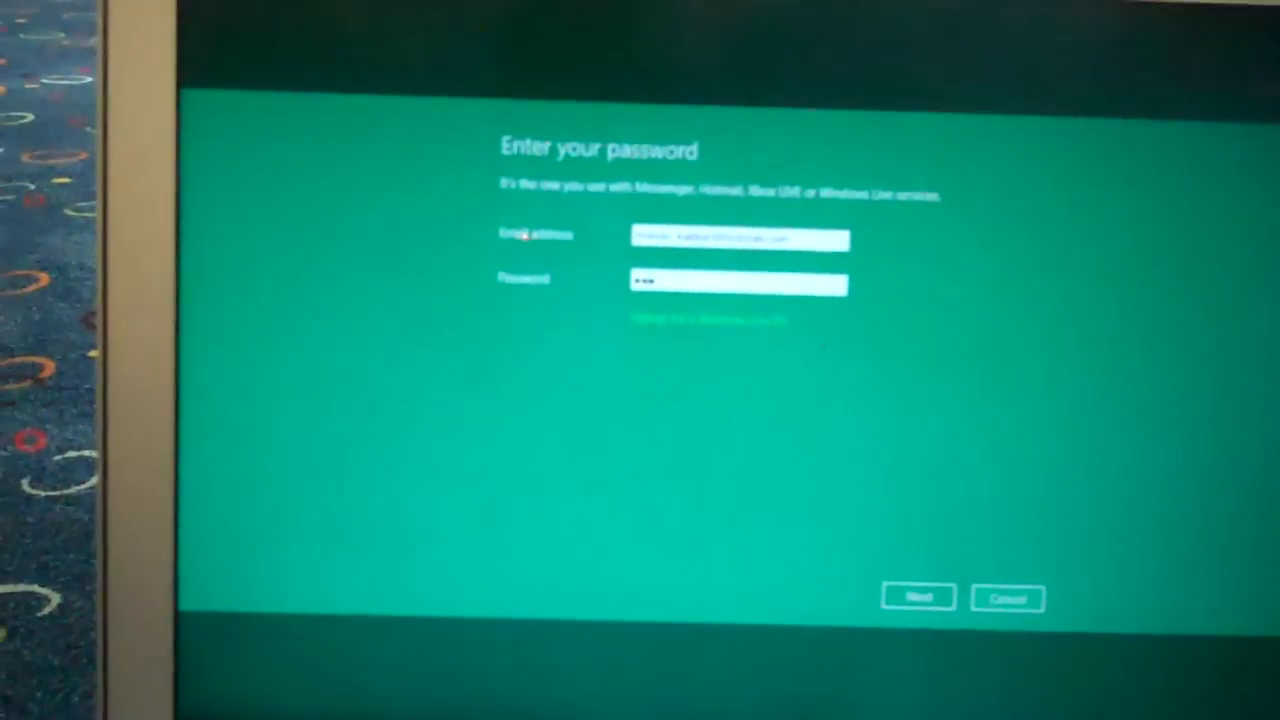
type("•••")
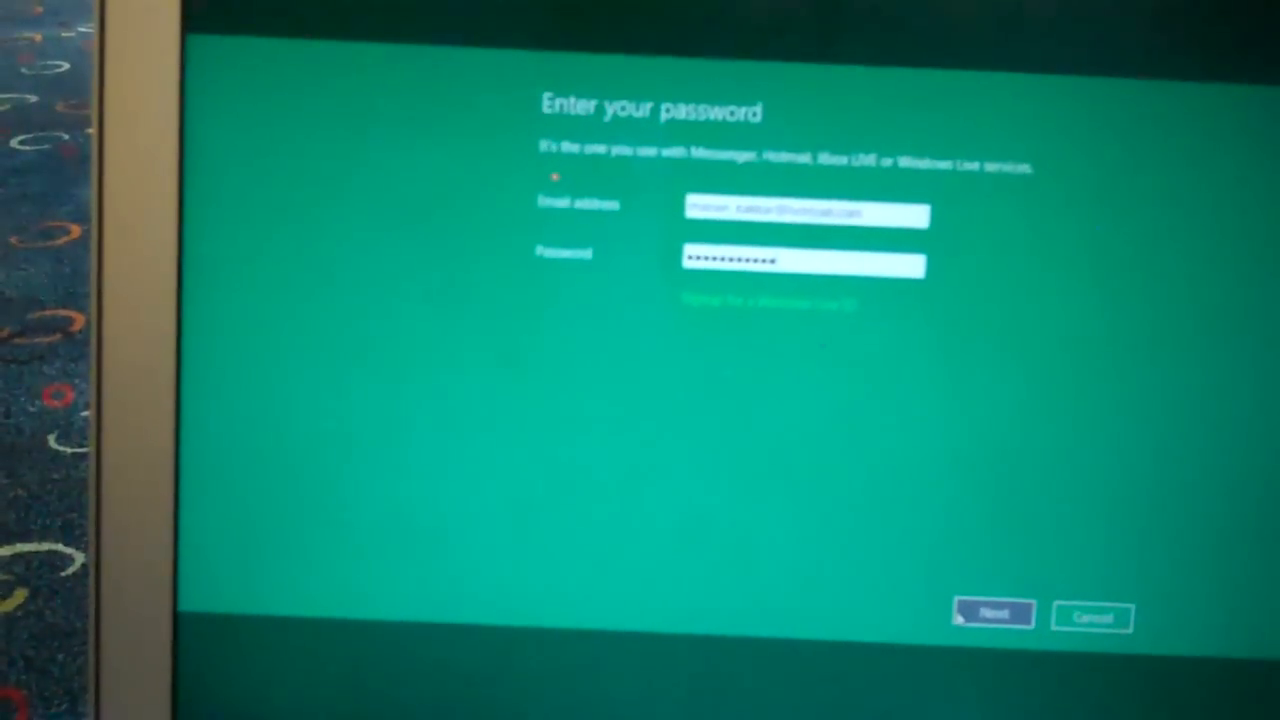
Step: Submit the Windows Live email and password to sign in
left_click(960, 612)
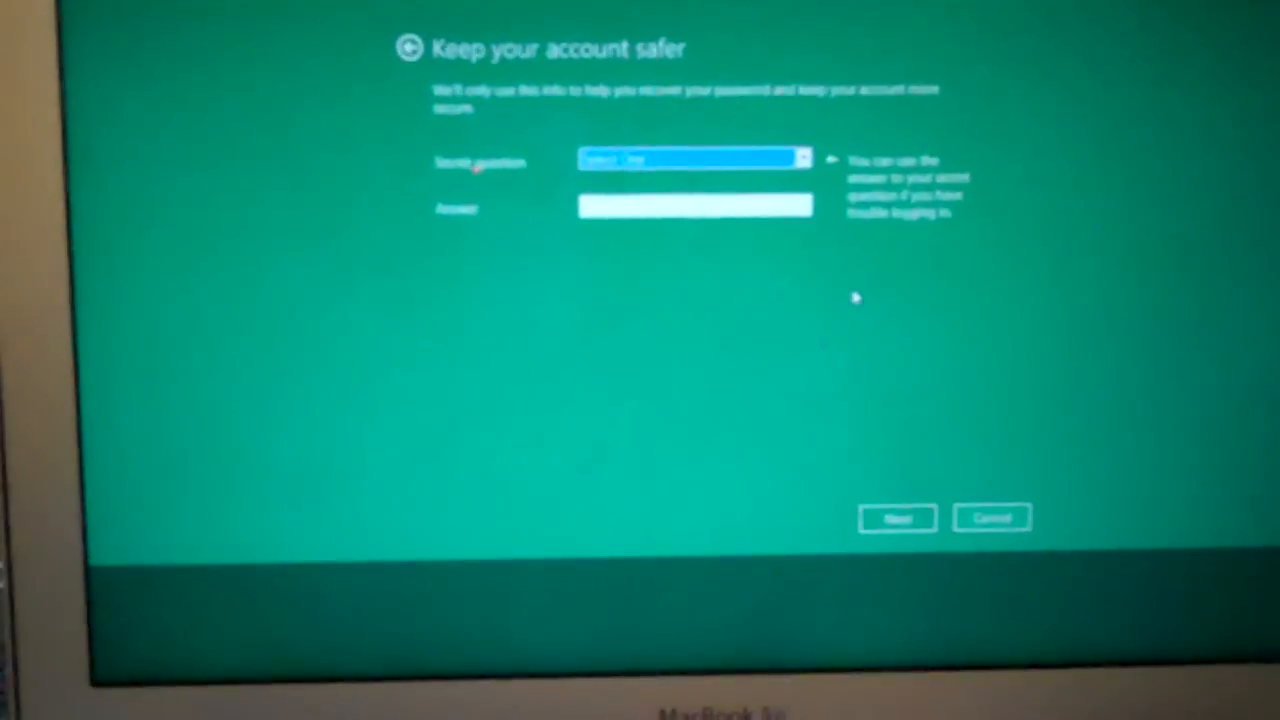
Step: Set Mother's birthplace as the secret question and submit the answer
left_click(700, 158)
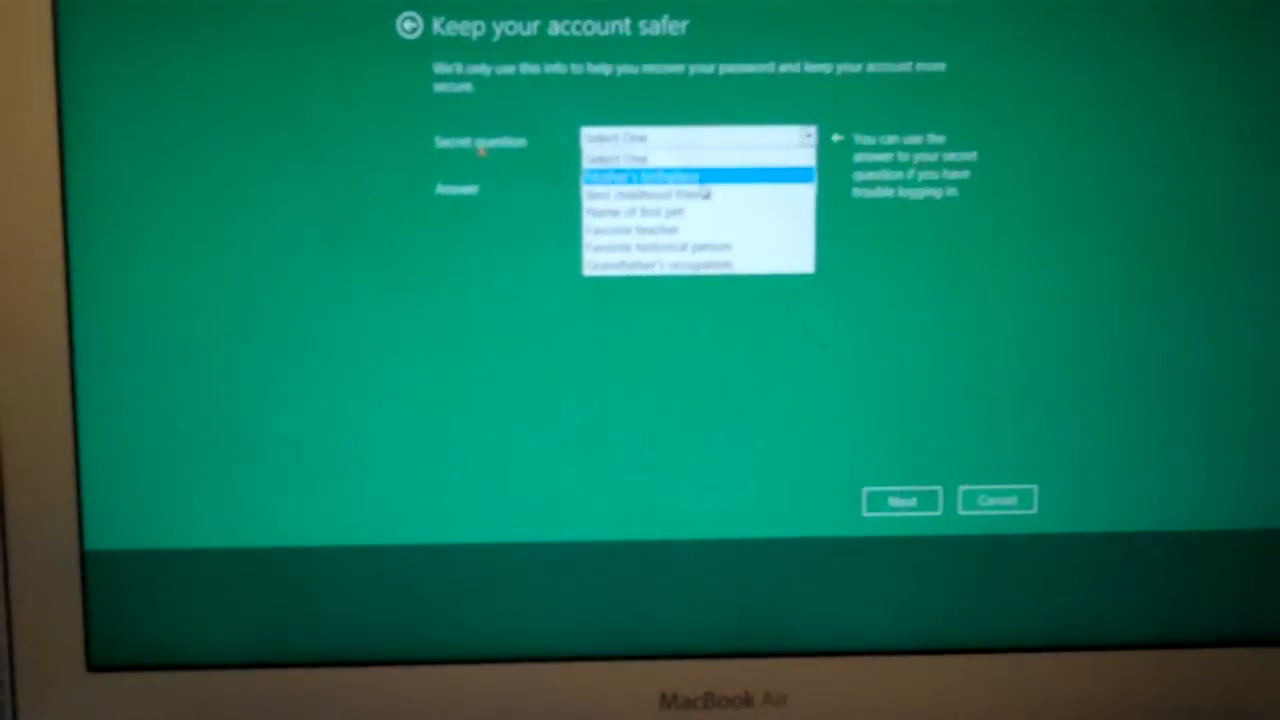
left_click(694, 150)
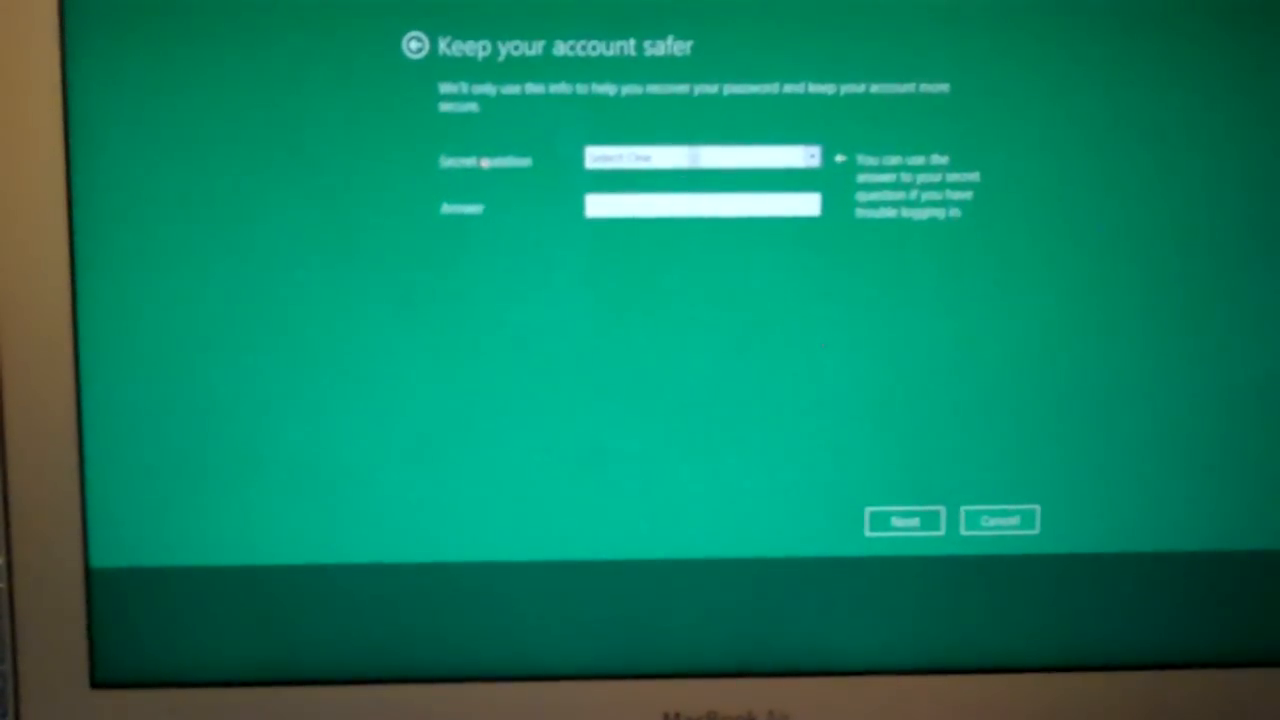
left_click(694, 152)
left_click(660, 210)
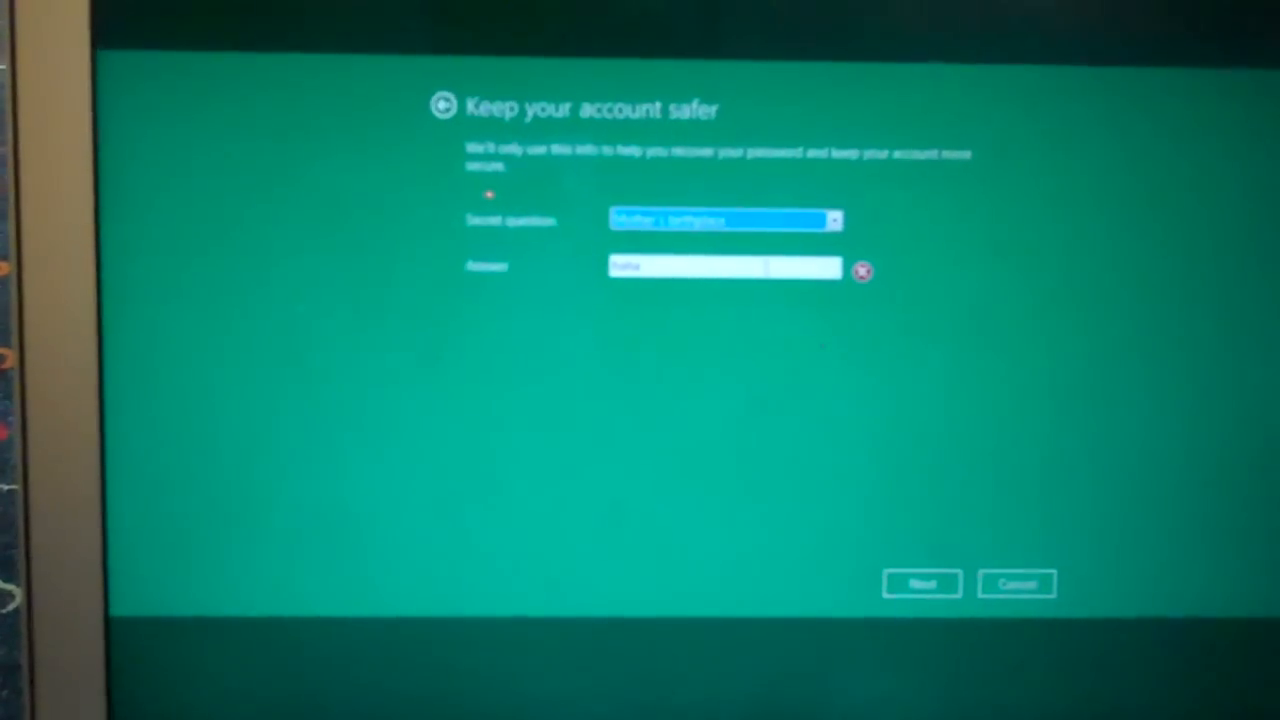
key("Return")
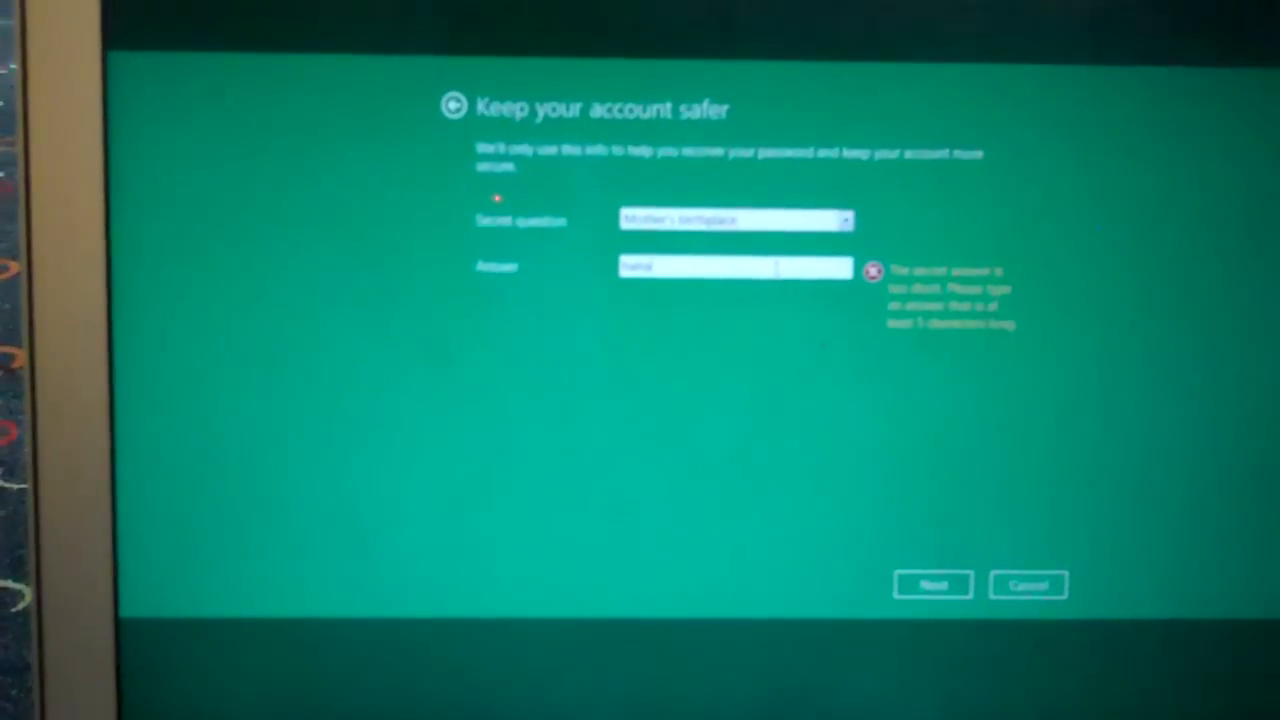
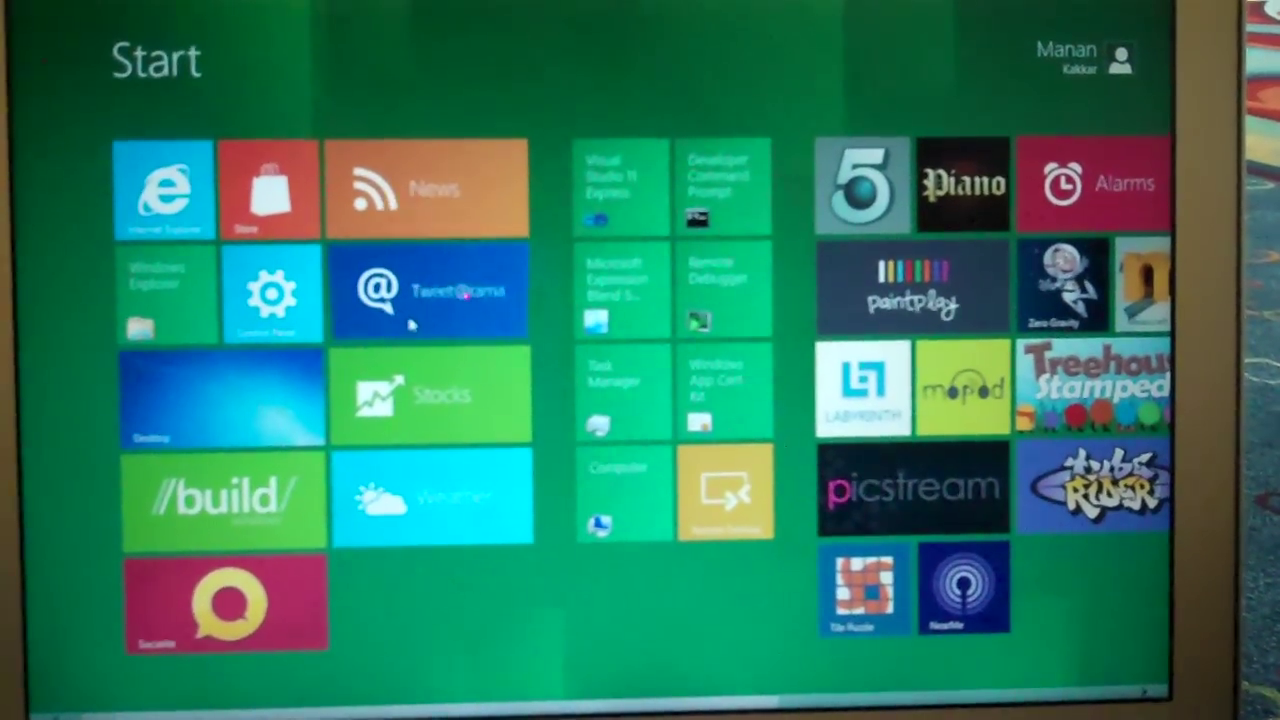
Step: Launch the Tweet@rama app from the Start screen tile
left_click(408, 315)
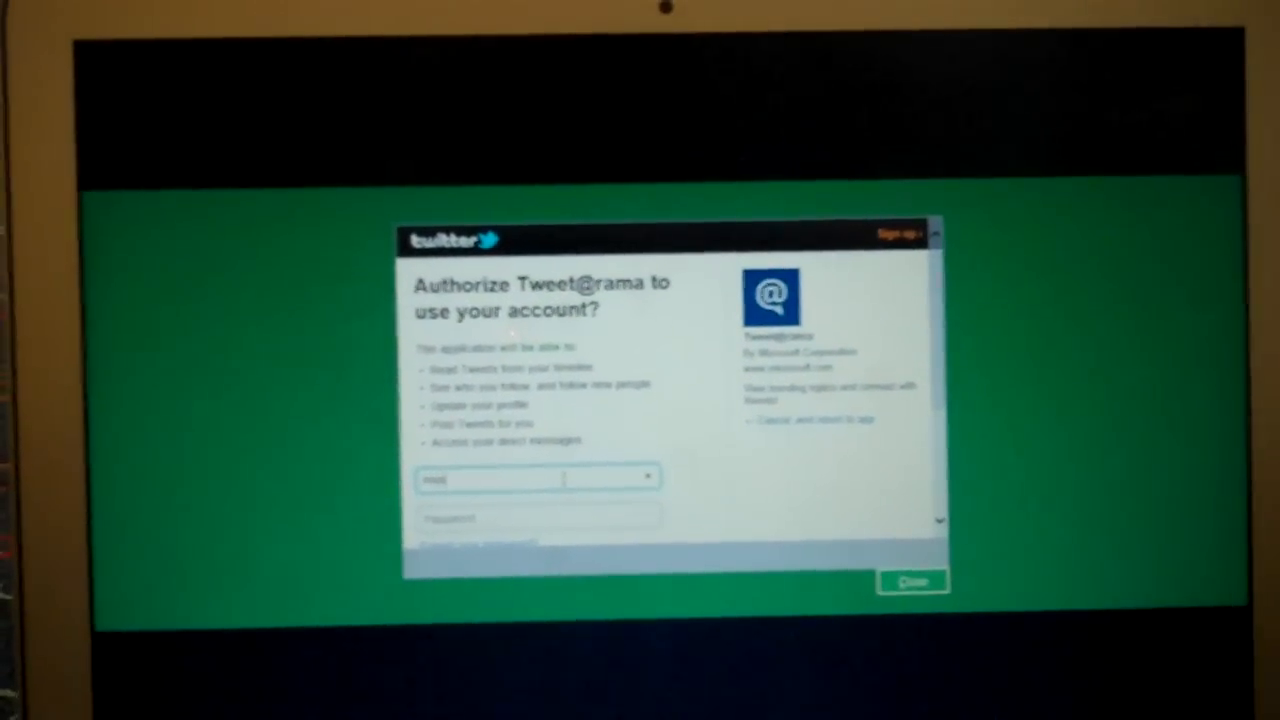
Step: Enter the Twitter username and password and authorize Tweet@rama
key("Tab")
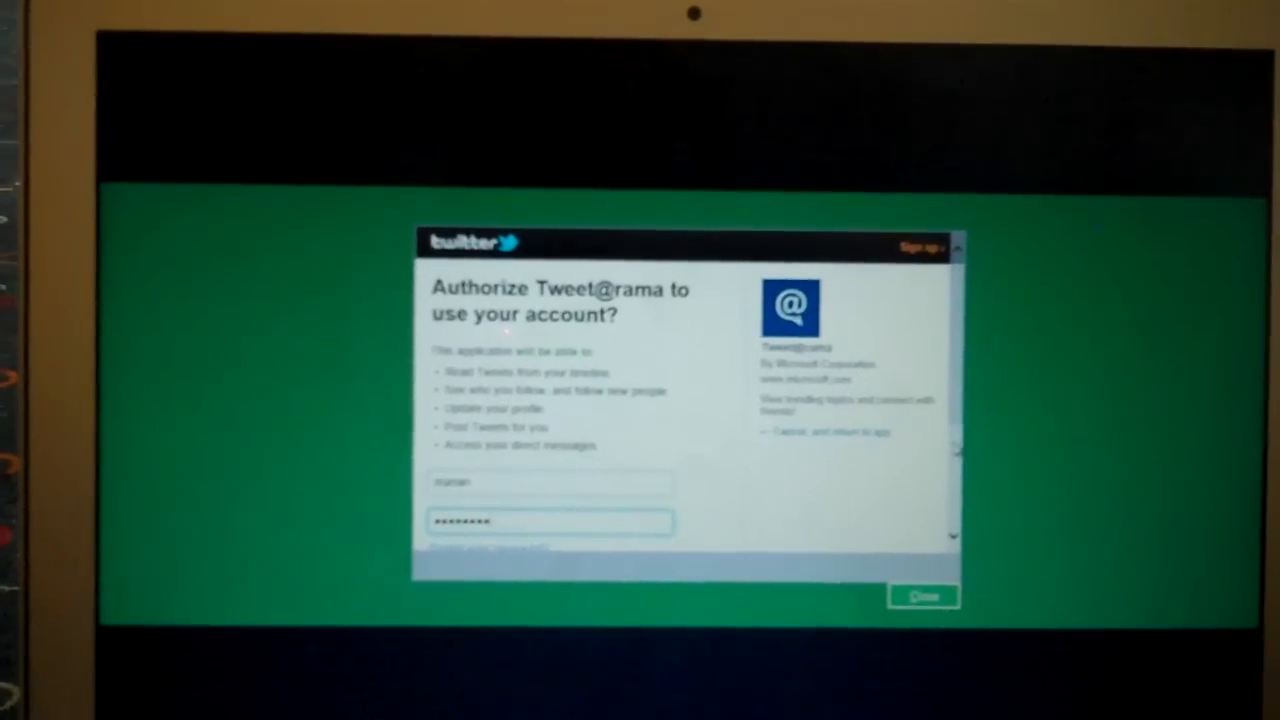
scroll(680, 420, "down", 3)
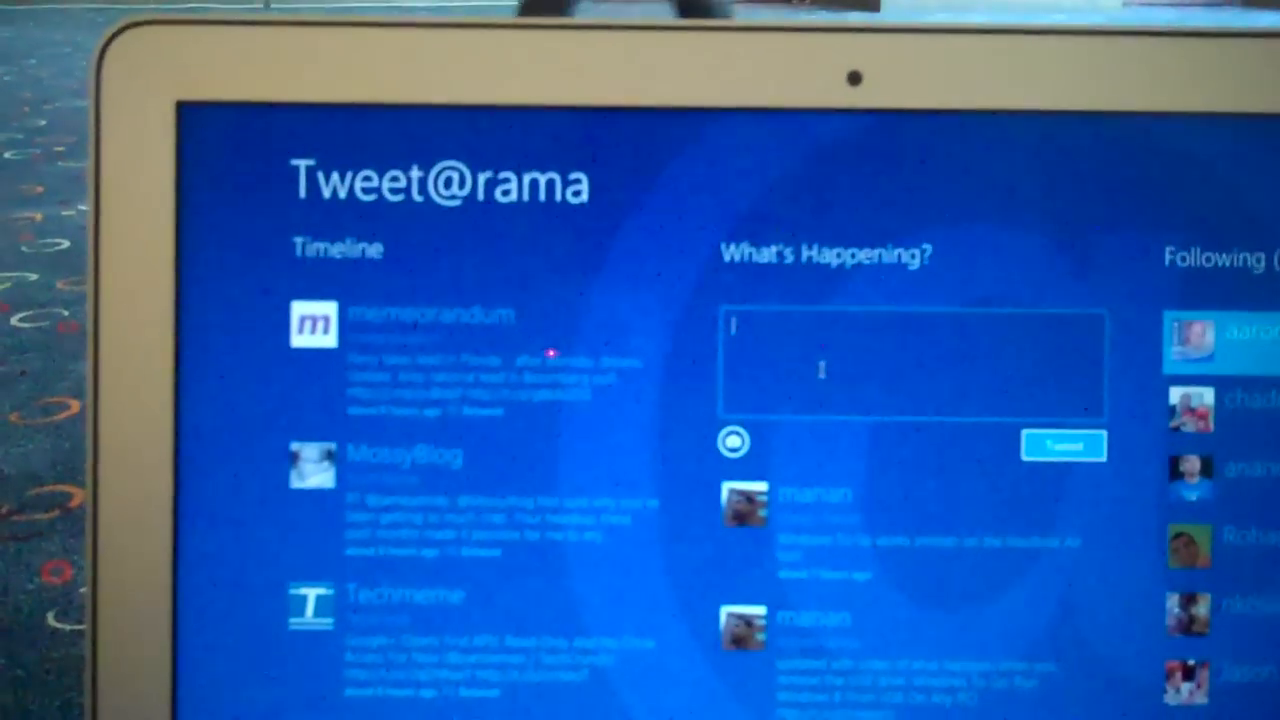
type("tweet")
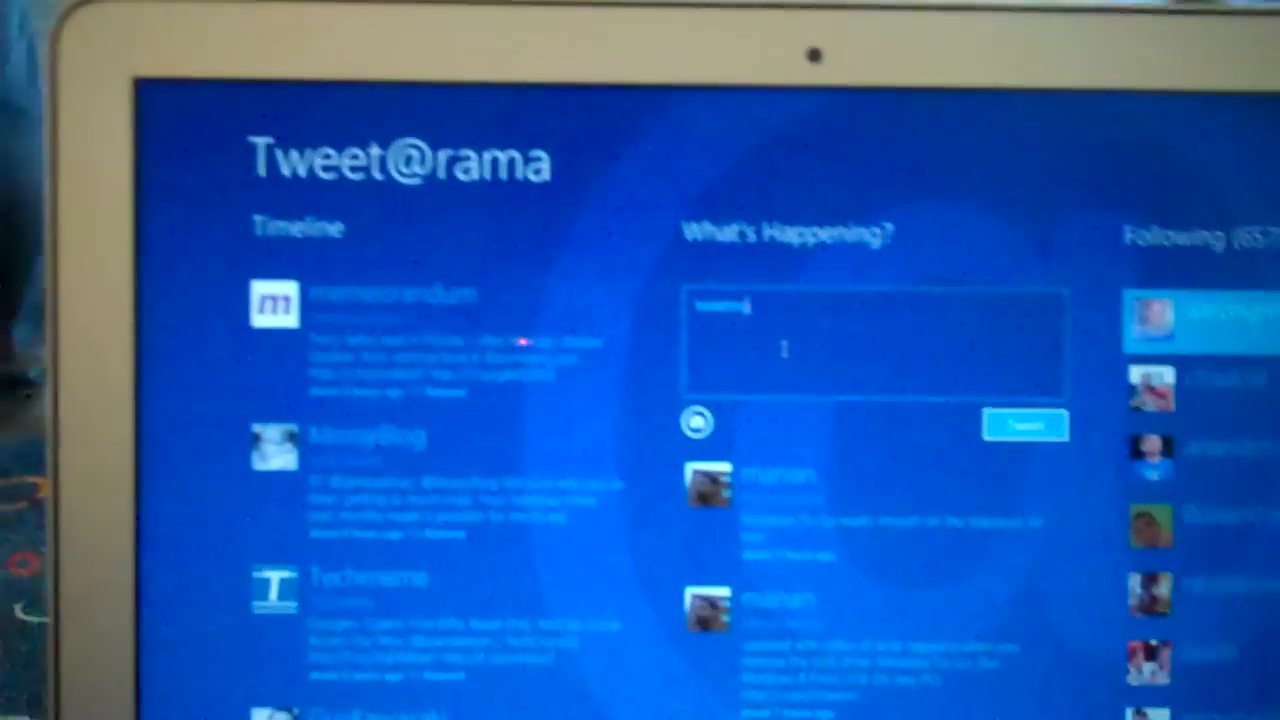
type("ing from a")
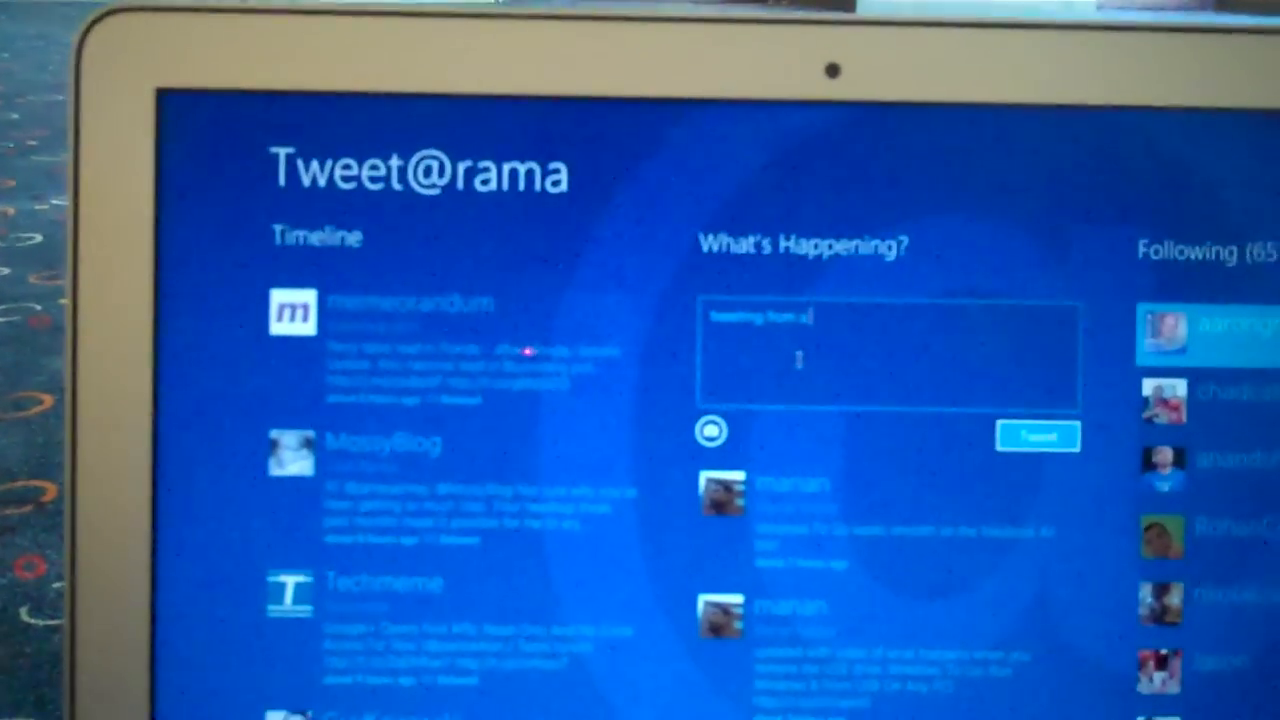
type(" Win")
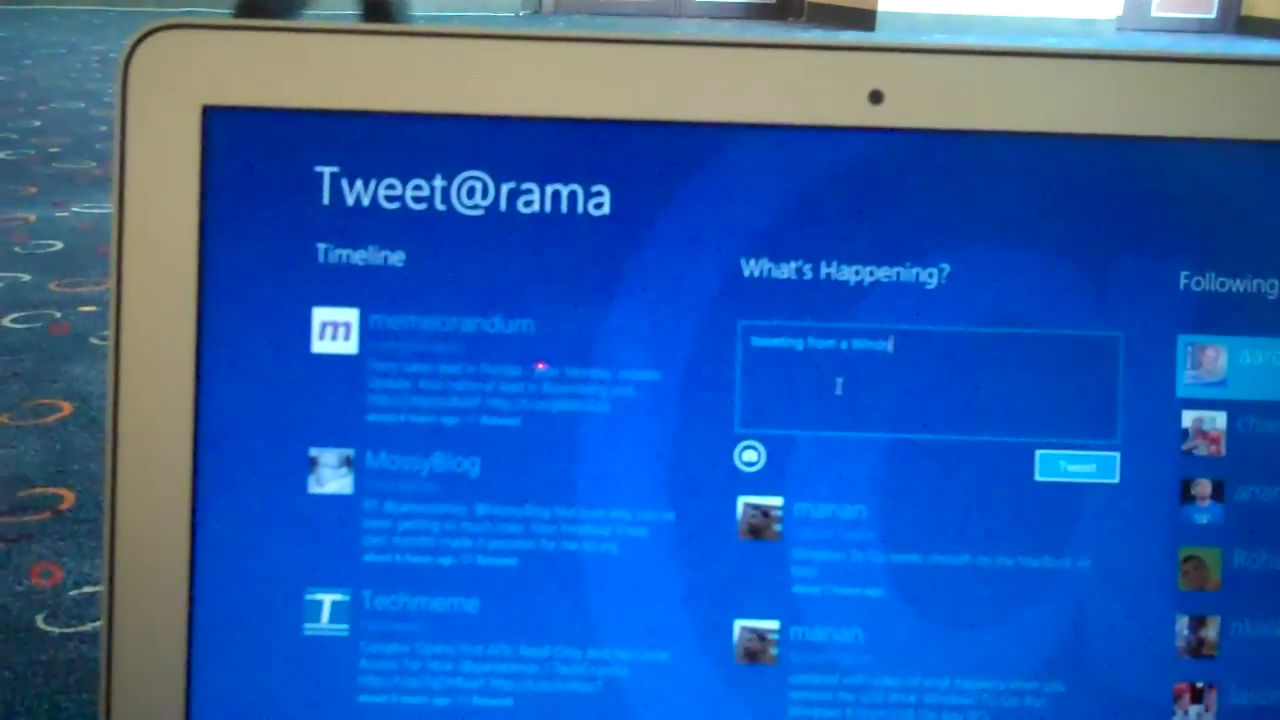
type("dows 8")
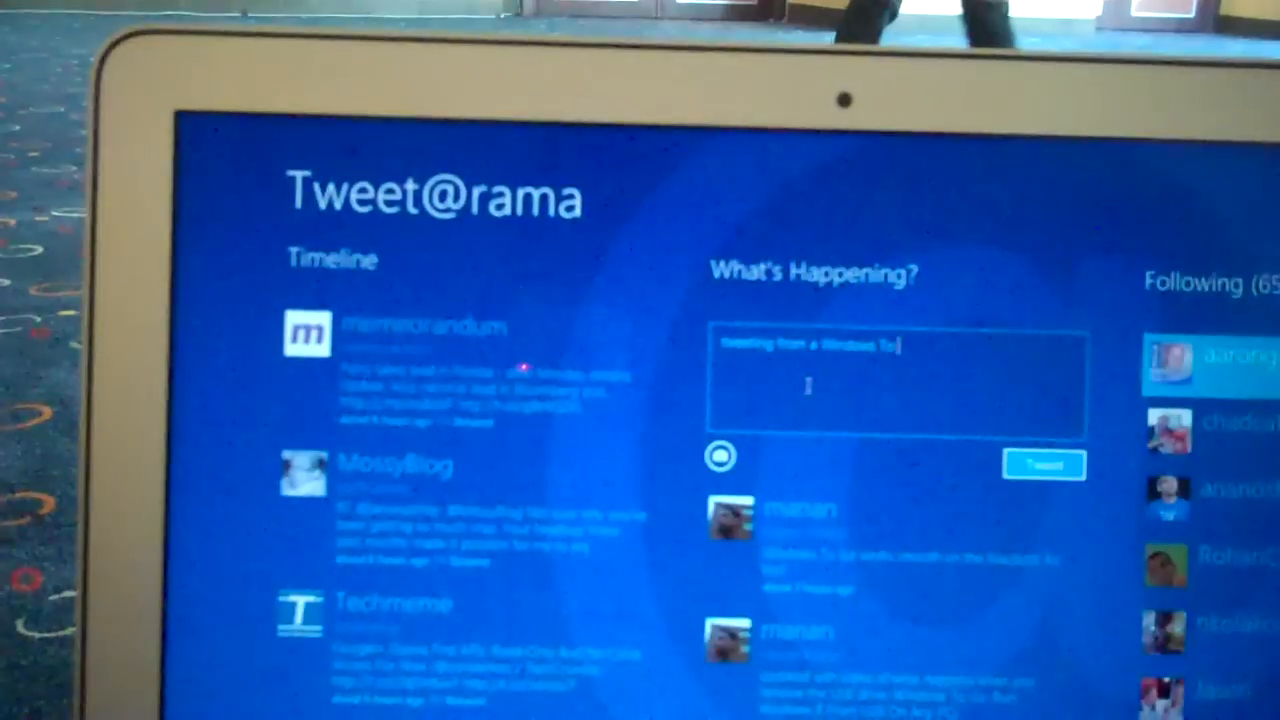
type(" Go m")
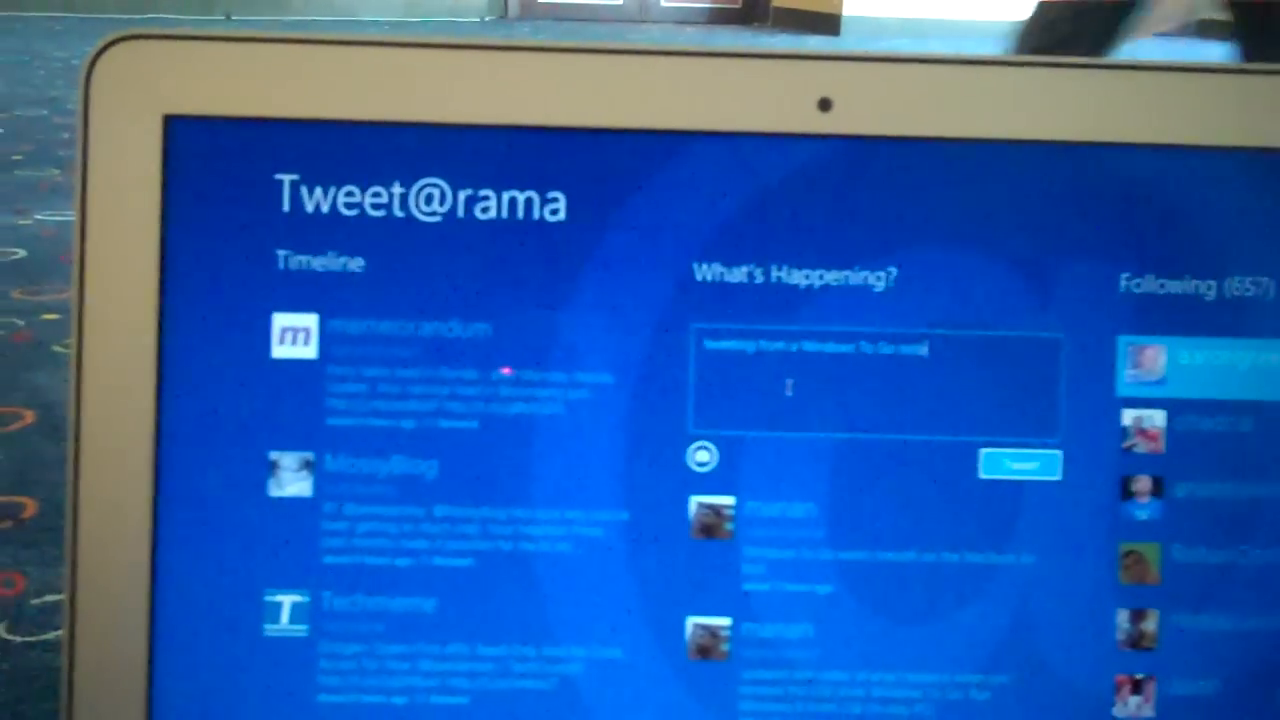
type("achine")
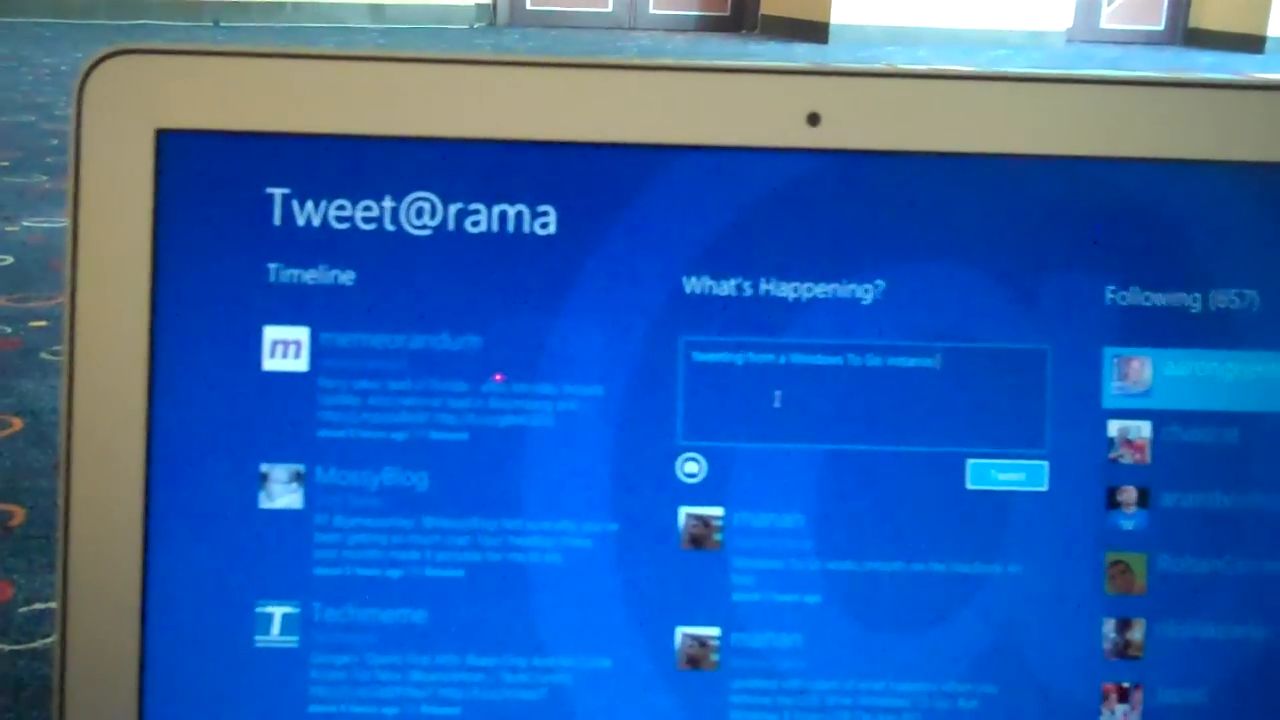
type(" a")
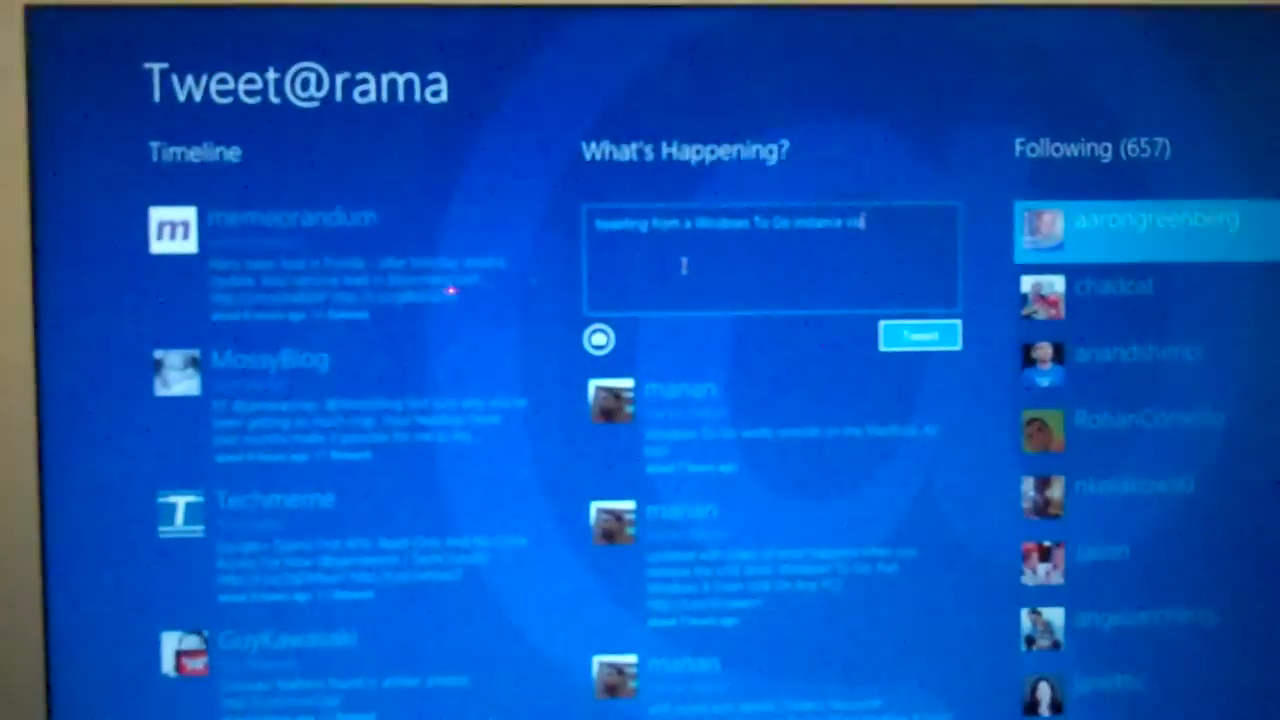
type(" via mo")
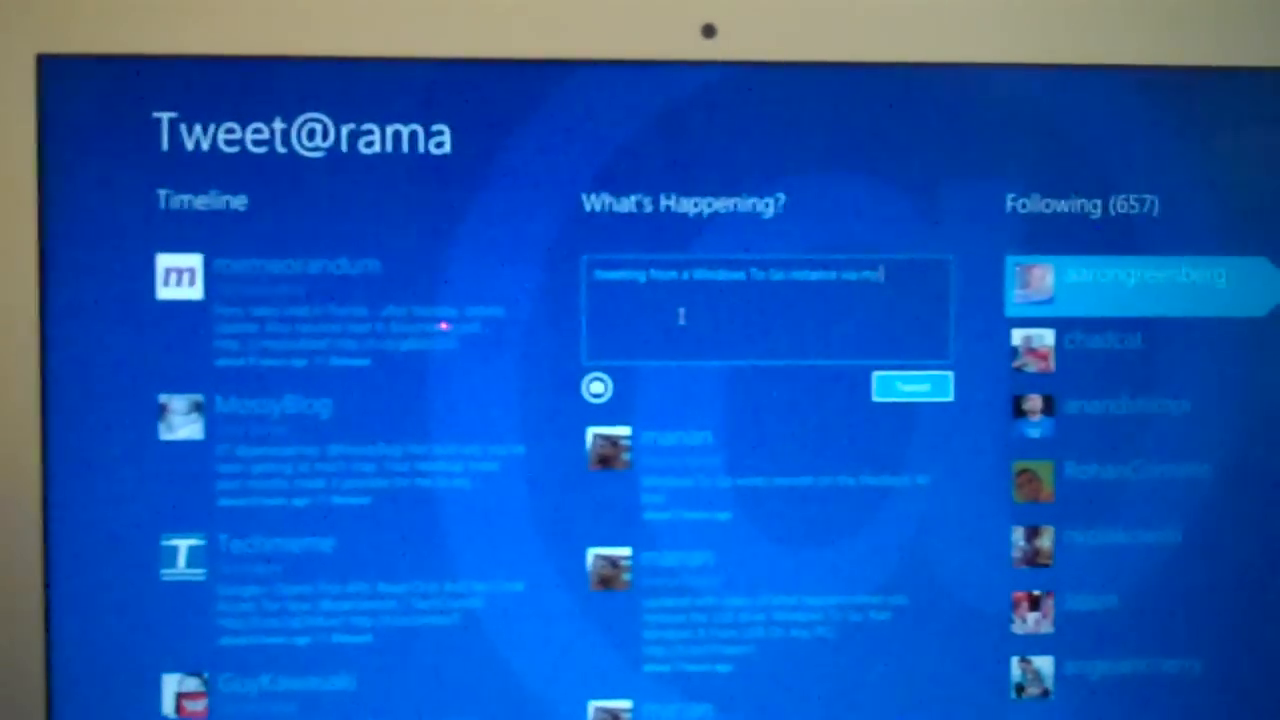
type("y MacB")
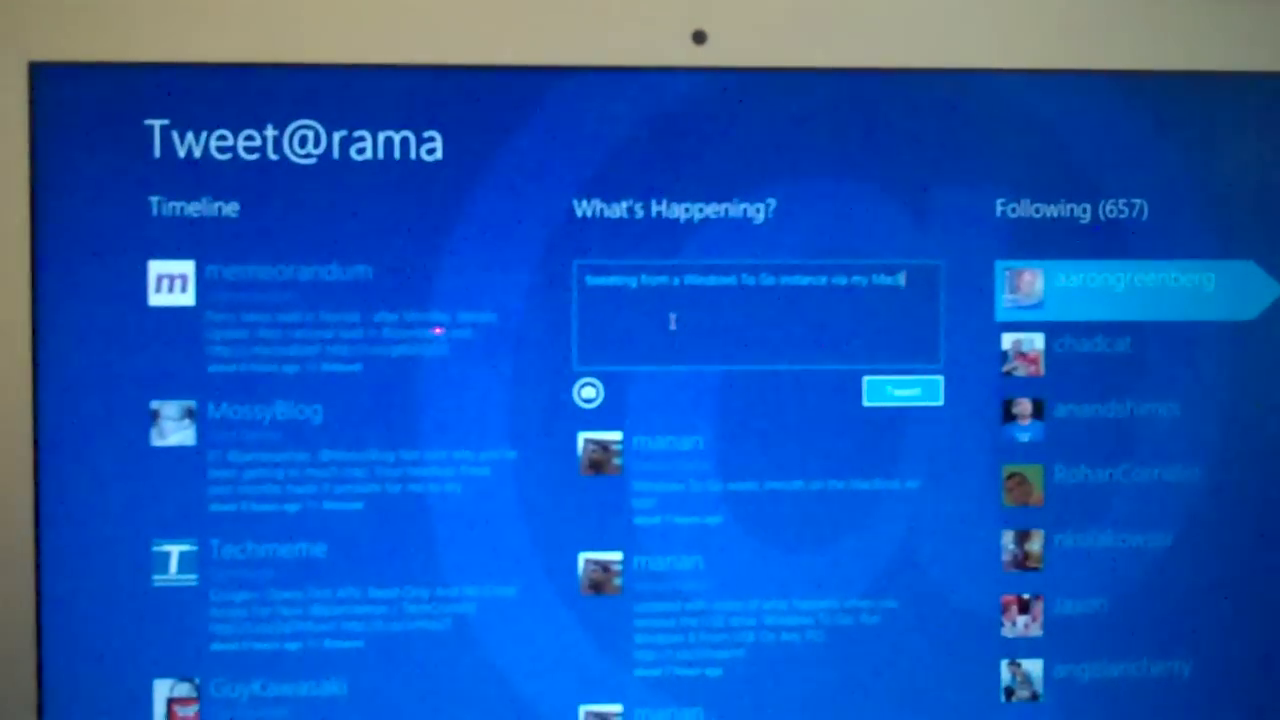
type("ook Air #w")
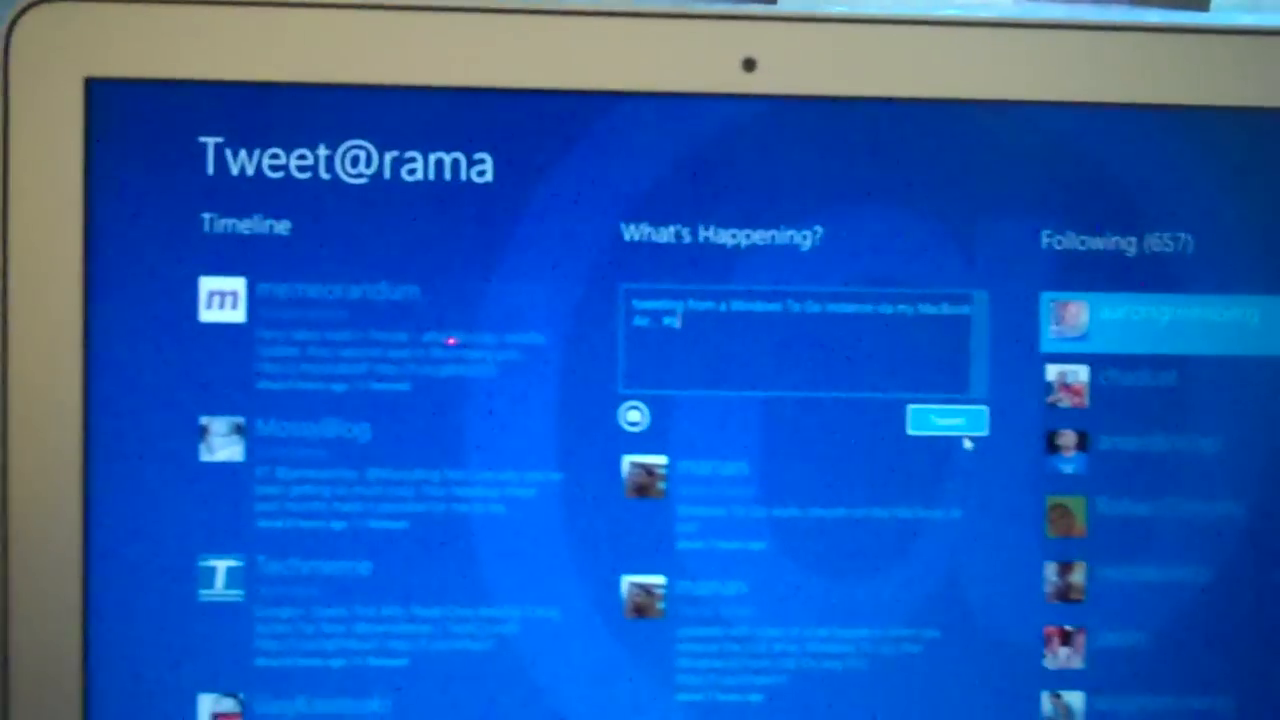
type("icel")
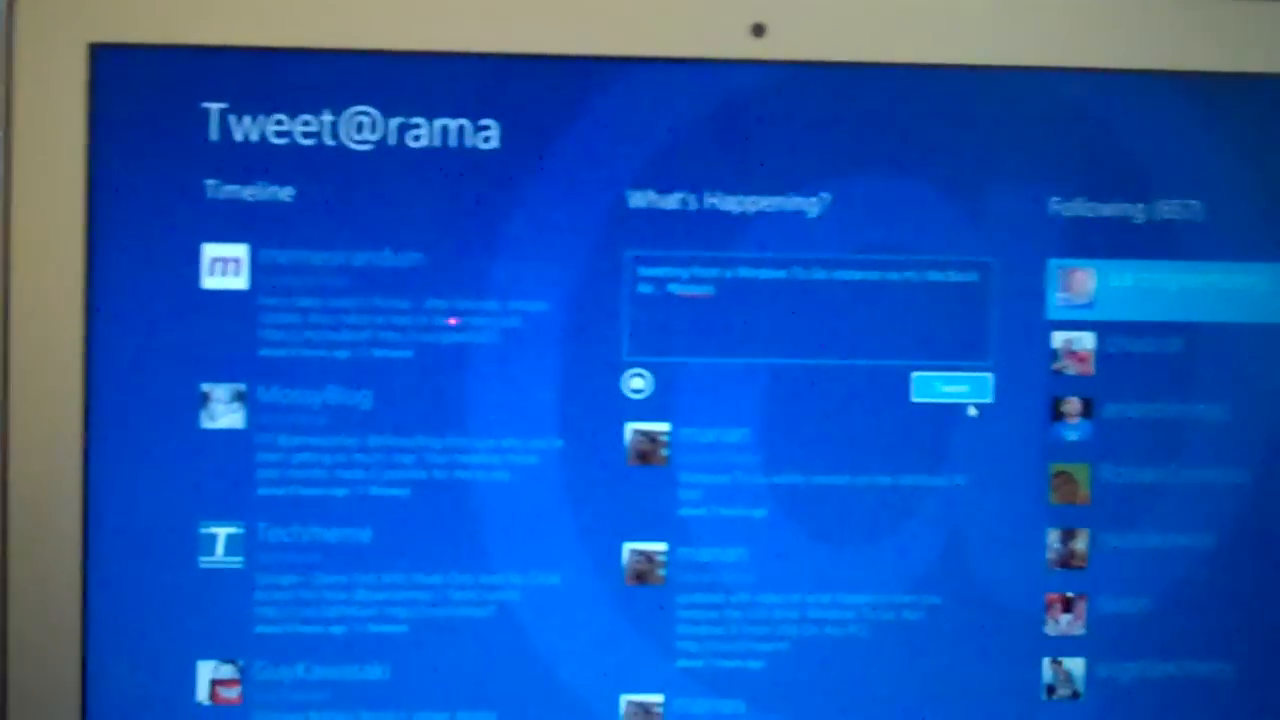
type("#td")
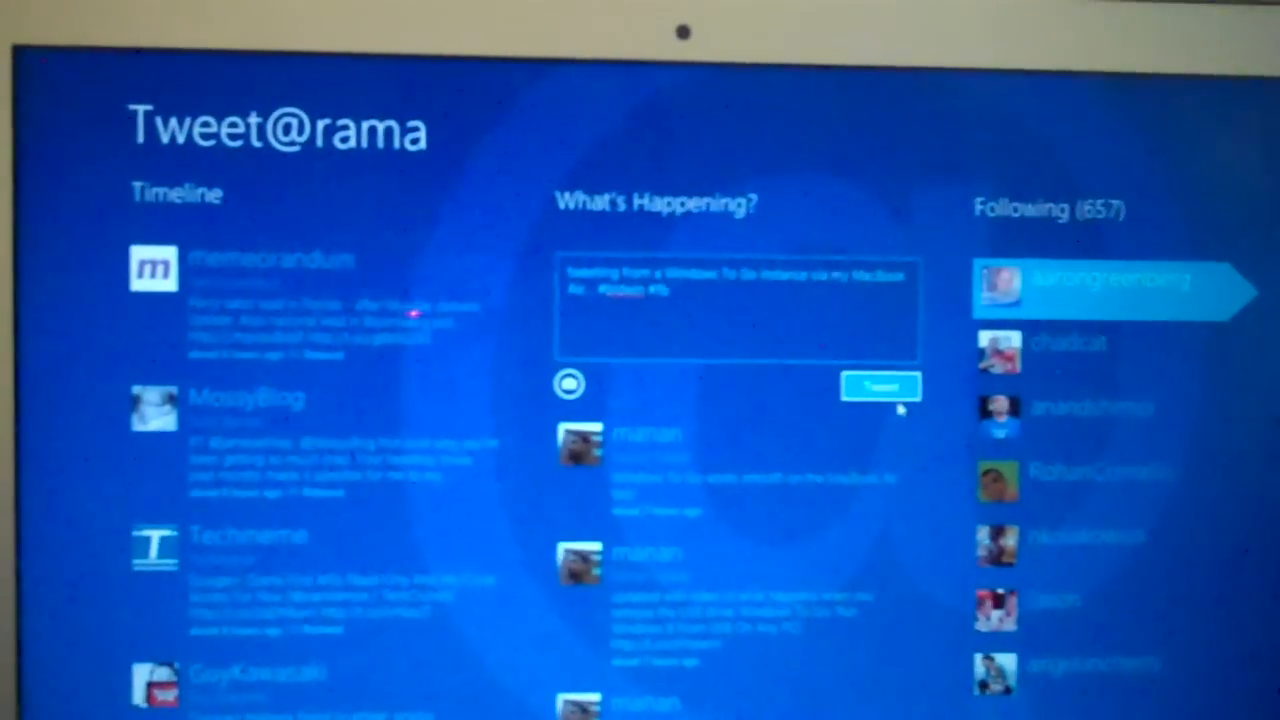